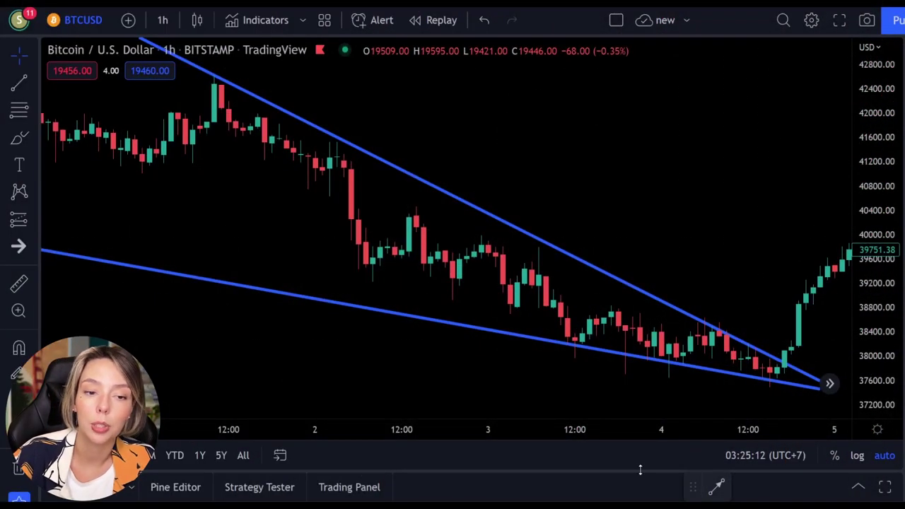
pyautogui.moveTo(712, 218); pyautogui.dragTo(684, 226)
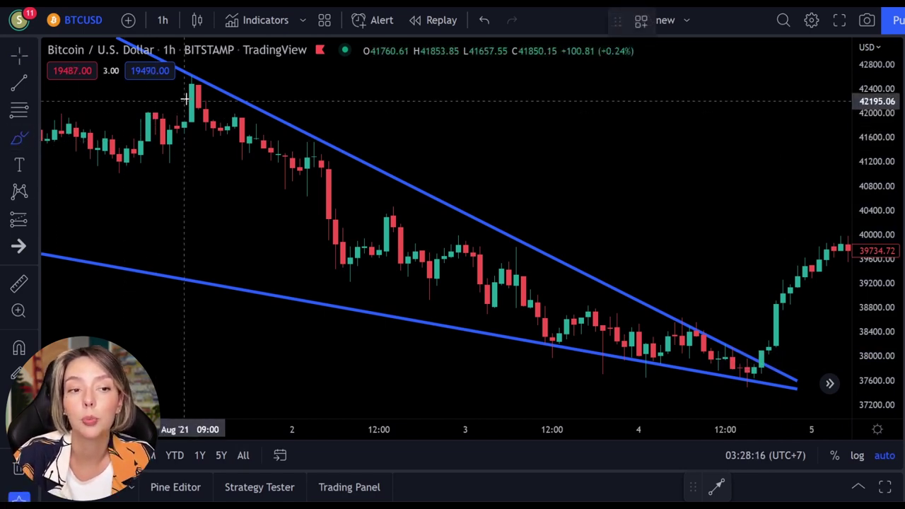
pyautogui.moveTo(192, 94)
pyautogui.mouseDown()
pyautogui.moveTo(337, 289)
pyautogui.moveTo(432, 251)
pyautogui.moveTo(486, 257)
pyautogui.moveTo(536, 330)
pyautogui.moveTo(615, 296)
pyautogui.moveTo(688, 346)
pyautogui.moveTo(709, 331)
pyautogui.moveTo(717, 375)
pyautogui.moveTo(727, 351)
pyautogui.moveTo(747, 361)
pyautogui.moveTo(777, 333)
pyautogui.moveTo(788, 210)
pyautogui.moveTo(771, 263)
pyautogui.moveTo(788, 206)
pyautogui.moveTo(805, 293)
pyautogui.mouseUp()
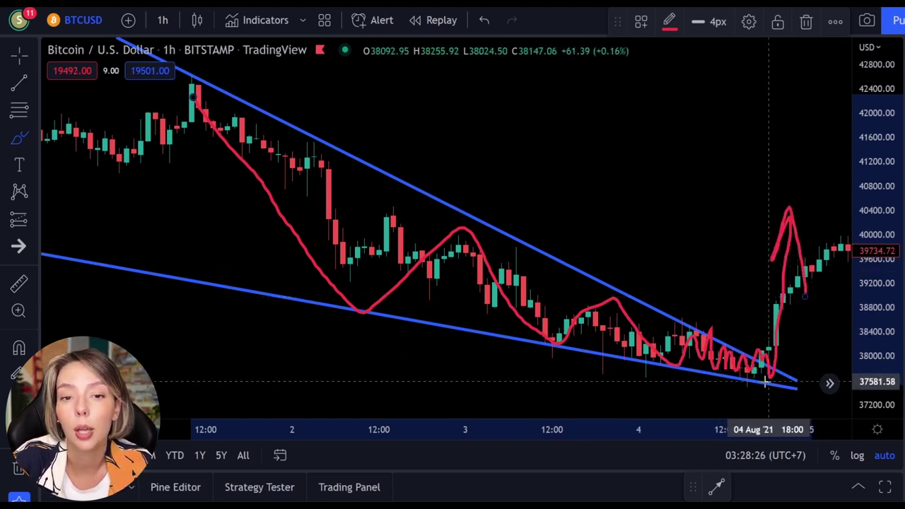
pyautogui.hotkey('ctrl', 'z')
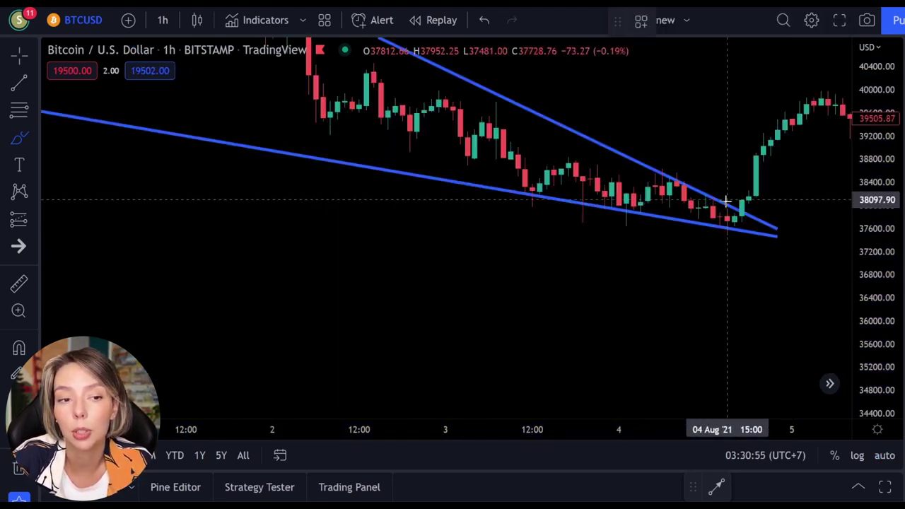
pyautogui.moveTo(728, 199)
pyautogui.mouseDown()
pyautogui.moveTo(742, 133)
pyautogui.moveTo(778, 134)
pyautogui.mouseUp()
pyautogui.moveTo(746, 103); pyautogui.dragTo(701, 117)
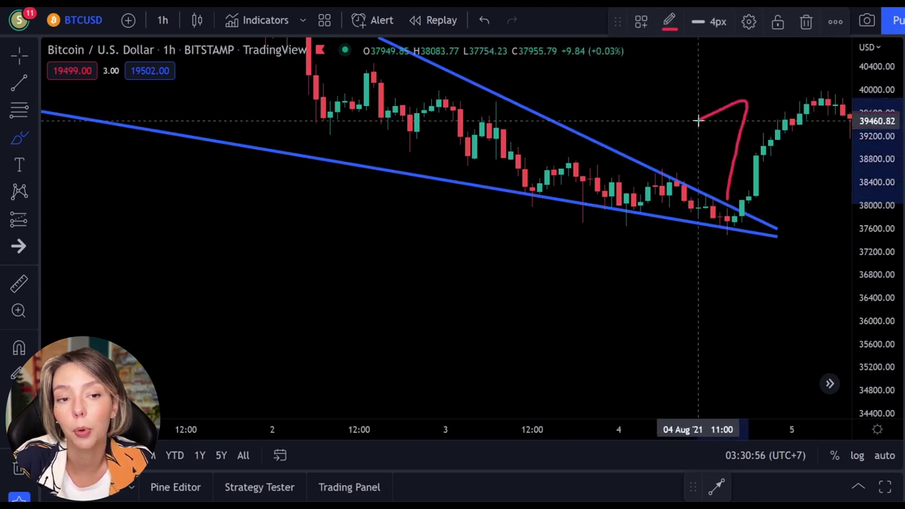
pyautogui.moveTo(730, 232)
pyautogui.mouseDown()
pyautogui.moveTo(643, 356)
pyautogui.moveTo(667, 299)
pyautogui.moveTo(692, 337)
pyautogui.moveTo(718, 327)
pyautogui.mouseUp()
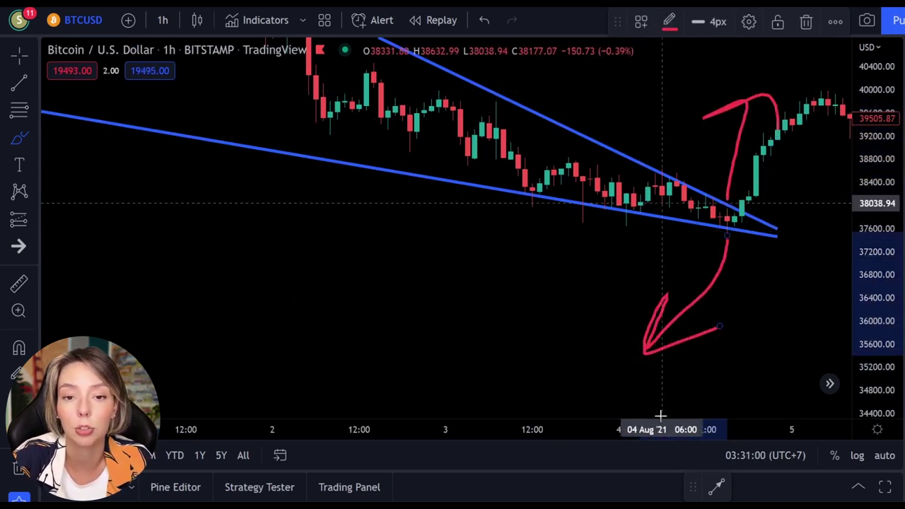
pyautogui.hotkey('ctrl', 'z')
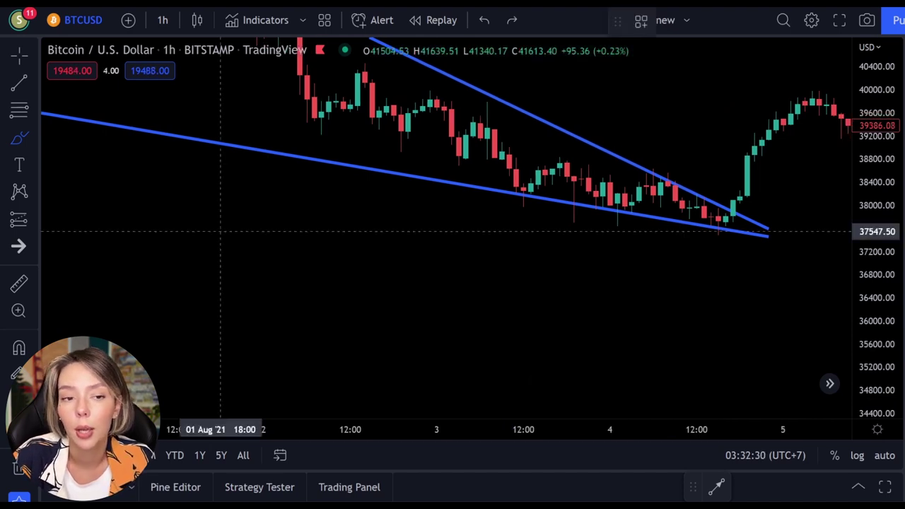
pyautogui.click(19, 55)
# Recenter the wedge, sketch a freehand breakout with a pullback, then delete the sketch.
pyautogui.moveTo(441, 238)
pyautogui.mouseDown()
pyautogui.moveTo(471, 325)
pyautogui.moveTo(473, 380)
pyautogui.mouseUp()
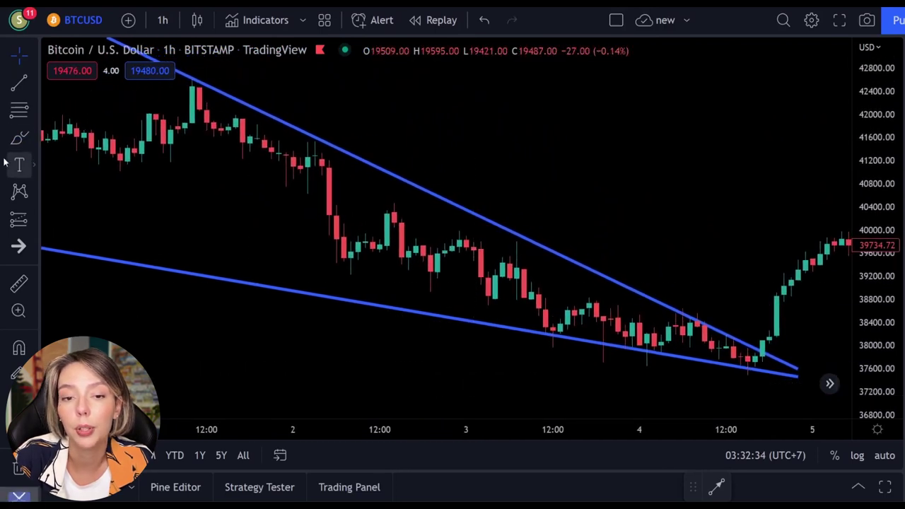
pyautogui.click(20, 138)
pyautogui.moveTo(735, 324)
pyautogui.mouseDown()
pyautogui.moveTo(780, 205)
pyautogui.moveTo(768, 157)
pyautogui.moveTo(729, 196)
pyautogui.mouseUp()
pyautogui.moveTo(793, 153); pyautogui.dragTo(798, 262)
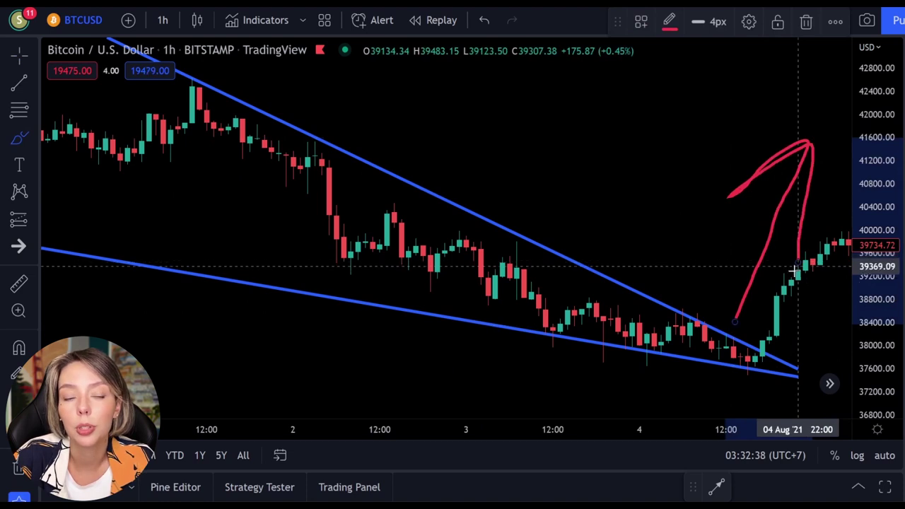
pyautogui.press('Delete')
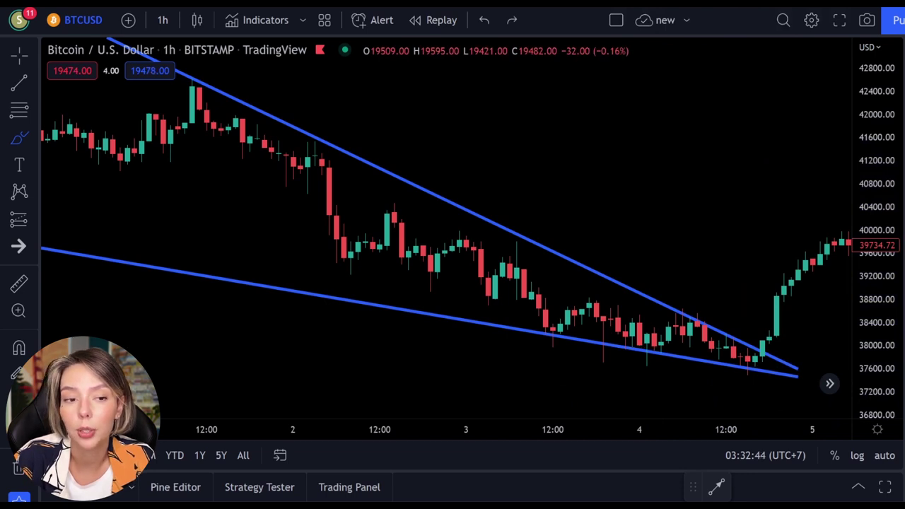
# Pan the chart up and sketch a freehand drop from the wedge toward lower prices.
pyautogui.moveTo(719, 247); pyautogui.dragTo(721, 65)
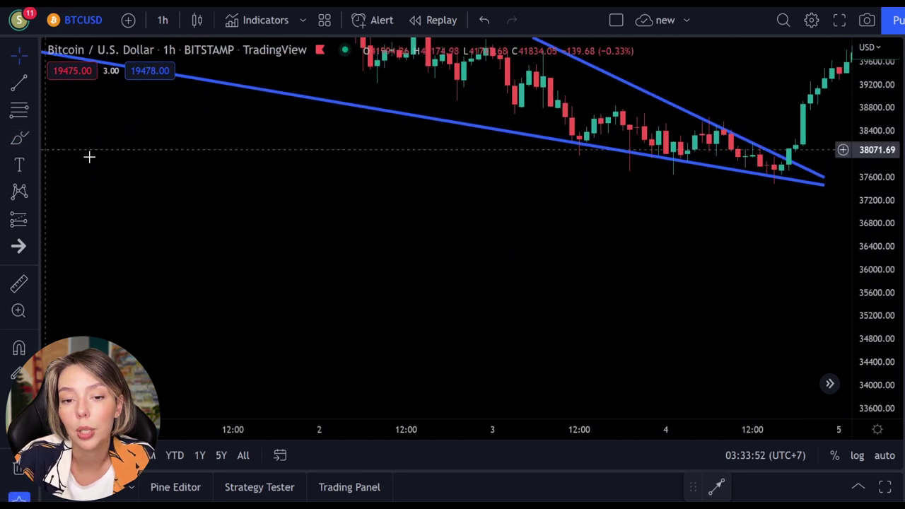
pyautogui.click(19, 138)
pyautogui.moveTo(764, 178)
pyautogui.mouseDown()
pyautogui.moveTo(616, 356)
pyautogui.moveTo(600, 351)
pyautogui.moveTo(752, 351)
pyautogui.mouseUp()
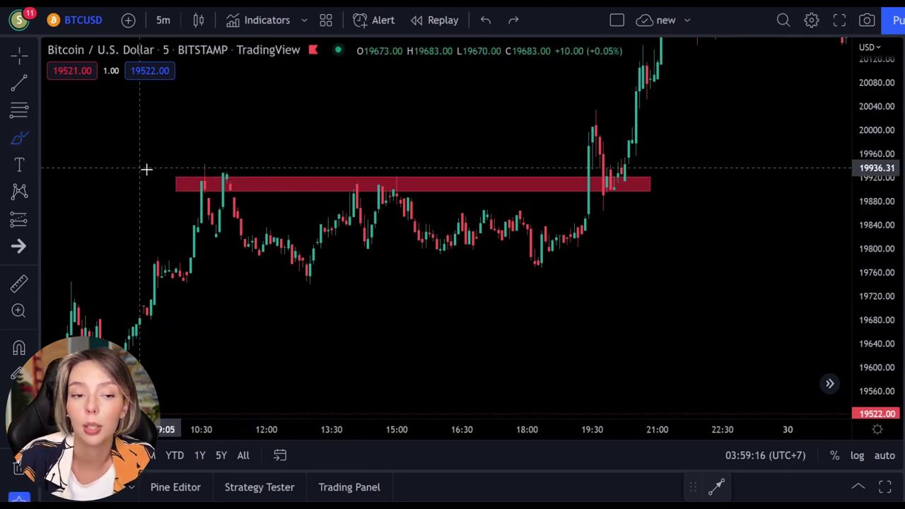
pyautogui.moveTo(208, 165)
pyautogui.mouseDown()
pyautogui.moveTo(187, 184)
pyautogui.moveTo(205, 164)
pyautogui.moveTo(214, 186)
pyautogui.moveTo(242, 182)
pyautogui.mouseUp()
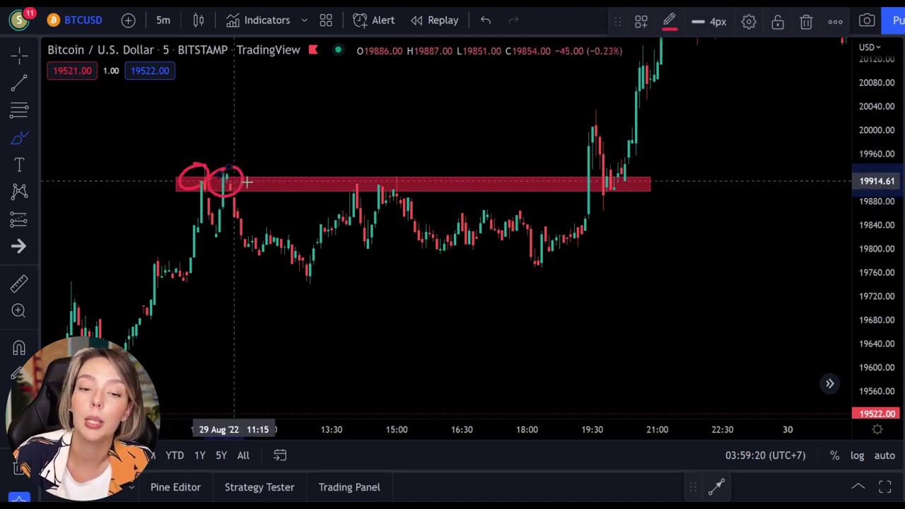
pyautogui.moveTo(356, 167); pyautogui.dragTo(319, 163)
pyautogui.moveTo(388, 174); pyautogui.dragTo(410, 178)
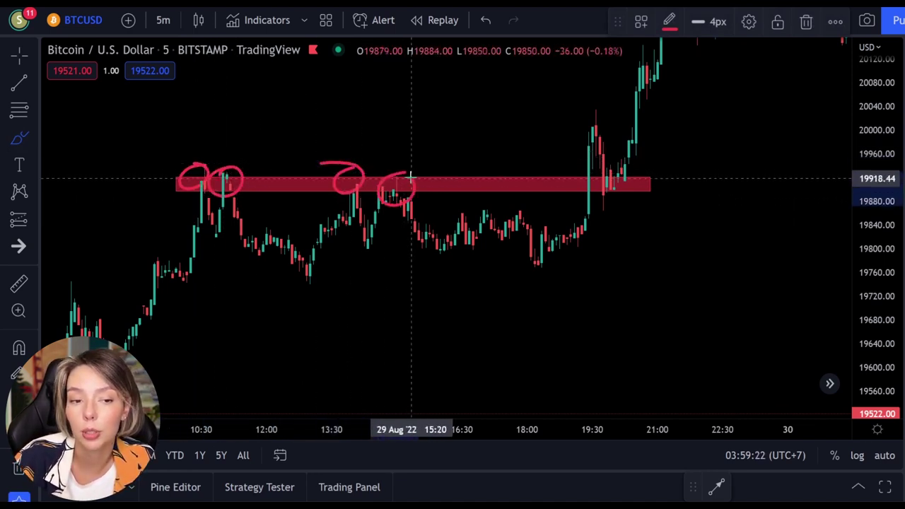
pyautogui.moveTo(191, 200)
pyautogui.mouseDown()
pyautogui.moveTo(228, 252)
pyautogui.moveTo(227, 226)
pyautogui.moveTo(205, 266)
pyautogui.mouseUp()
pyautogui.moveTo(250, 205)
pyautogui.mouseDown()
pyautogui.moveTo(325, 271)
pyautogui.moveTo(281, 272)
pyautogui.mouseUp()
pyautogui.moveTo(353, 194)
pyautogui.mouseDown()
pyautogui.moveTo(389, 293)
pyautogui.moveTo(334, 304)
pyautogui.mouseUp()
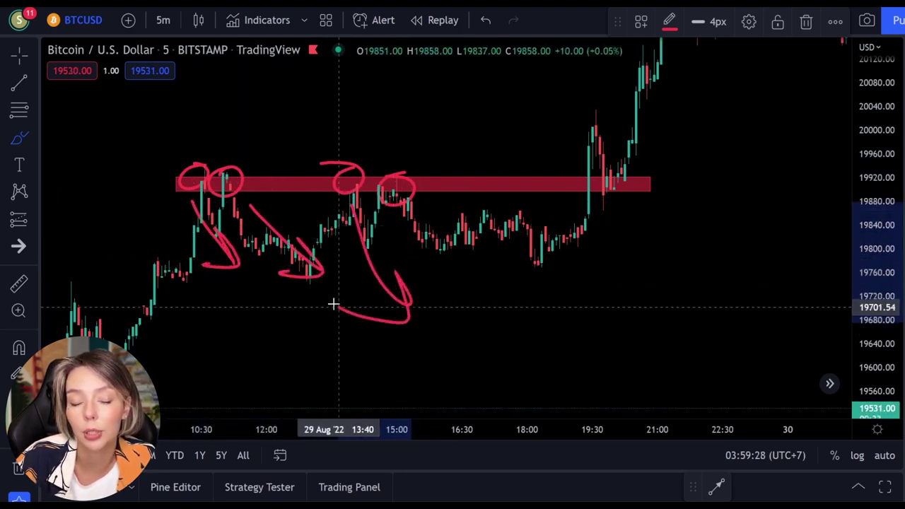
pyautogui.hotkey('ctrl', 'z')
pyautogui.hotkey('ctrl', 'z')
pyautogui.hotkey('ctrl', 'z')
pyautogui.hotkey('ctrl', 'z')
pyautogui.hotkey('ctrl', 'z')
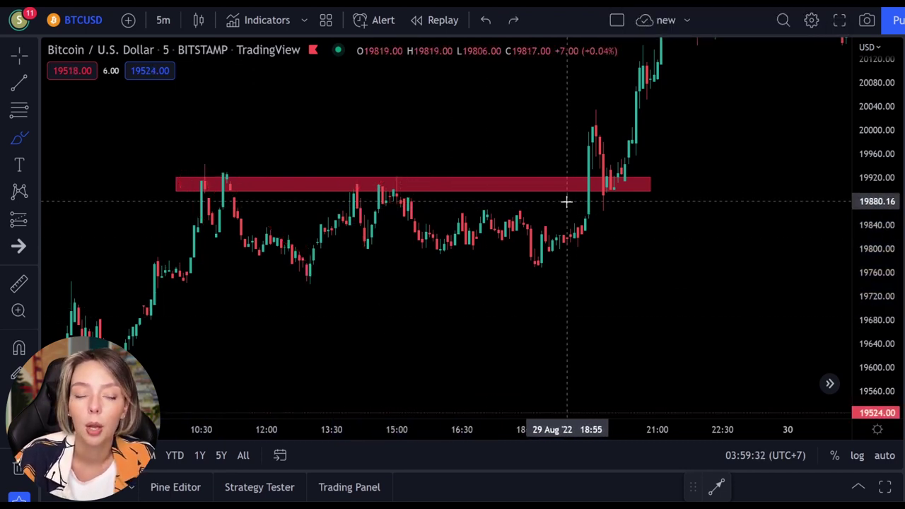
pyautogui.moveTo(569, 202)
pyautogui.mouseDown()
pyautogui.moveTo(580, 178)
pyautogui.moveTo(561, 111)
pyautogui.moveTo(592, 81)
pyautogui.moveTo(607, 130)
pyautogui.moveTo(639, 182)
pyautogui.moveTo(625, 195)
pyautogui.moveTo(653, 209)
pyautogui.moveTo(693, 210)
pyautogui.mouseUp()
pyautogui.hotkey('ctrl', 'z')
pyautogui.hotkey('ctrl', 'z')
pyautogui.hotkey('ctrl', 'z')
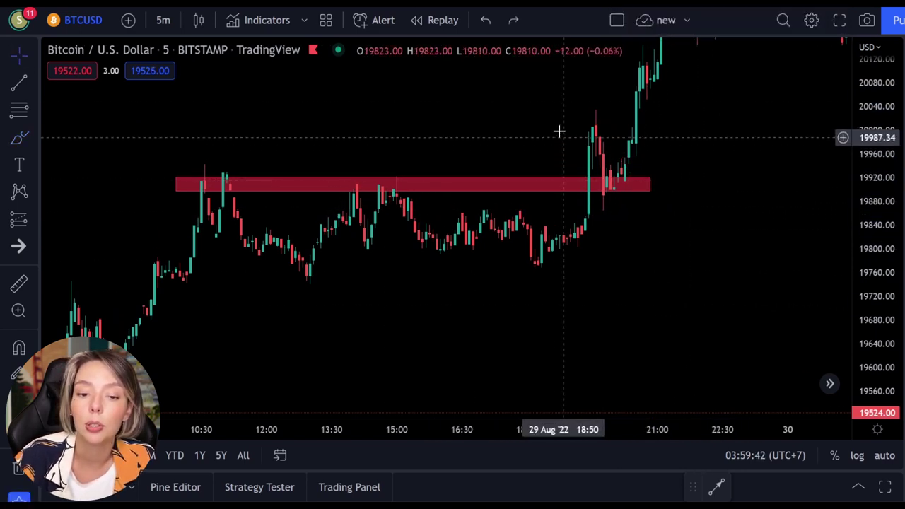
pyautogui.moveTo(559, 132); pyautogui.dragTo(409, 245)
# Undo the red freehand stroke drawn after the retest and shift the red zone higher.
pyautogui.click(19, 141)
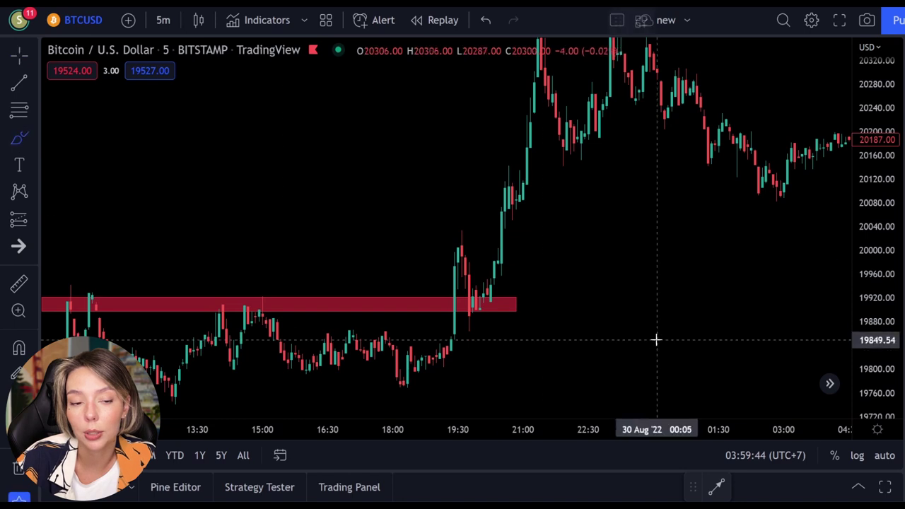
pyautogui.moveTo(532, 300)
pyautogui.mouseDown()
pyautogui.moveTo(572, 174)
pyautogui.moveTo(625, 150)
pyautogui.moveTo(588, 265)
pyautogui.mouseUp()
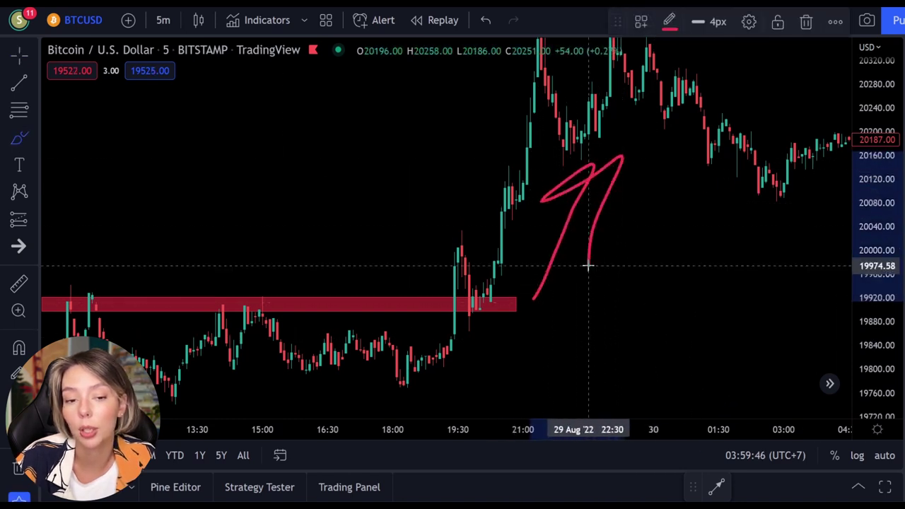
pyautogui.hotkey('ctrl', 'z')
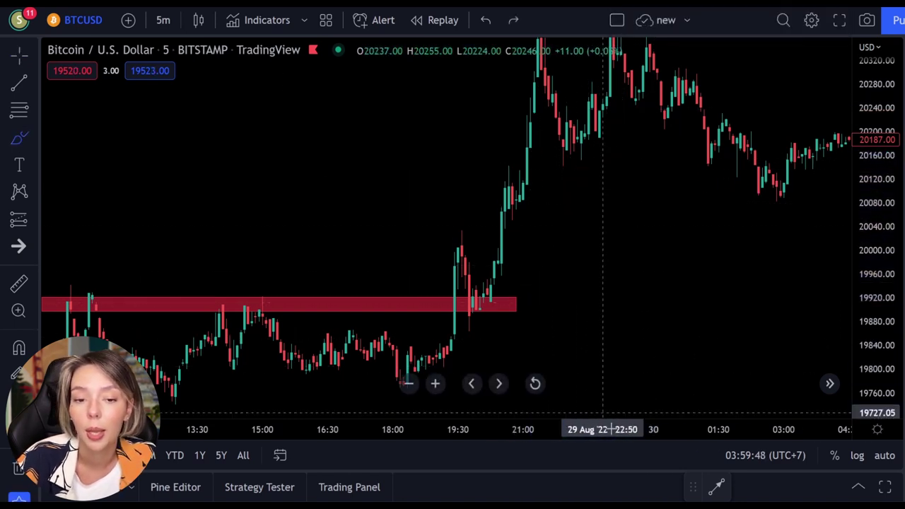
pyautogui.moveTo(401, 200); pyautogui.dragTo(527, 124)
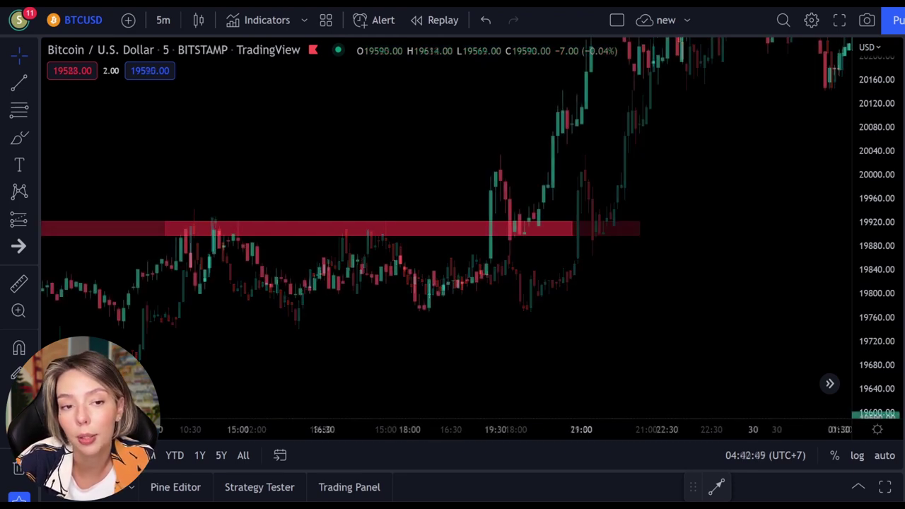
# Frame the red resistance zone and circle the retest candles with the red brush.
pyautogui.scroll(-3, 559, 319)
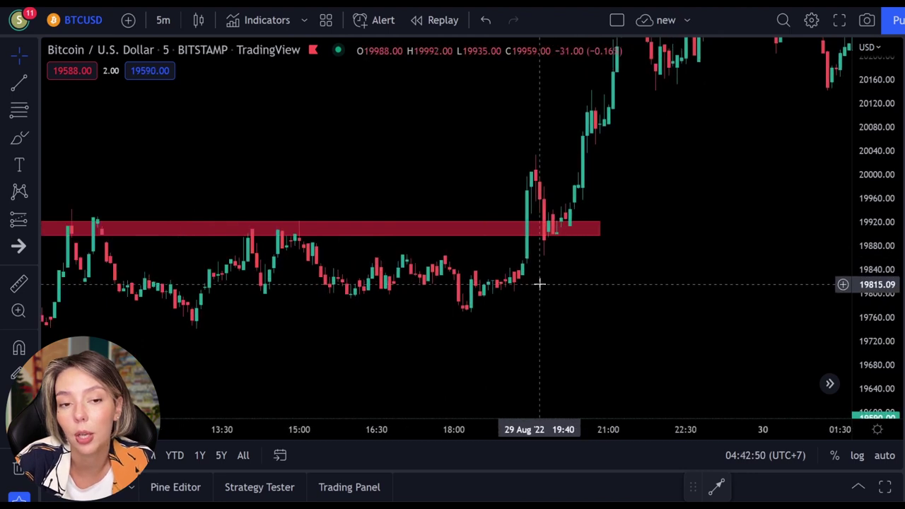
pyautogui.scroll(-3, 548, 294)
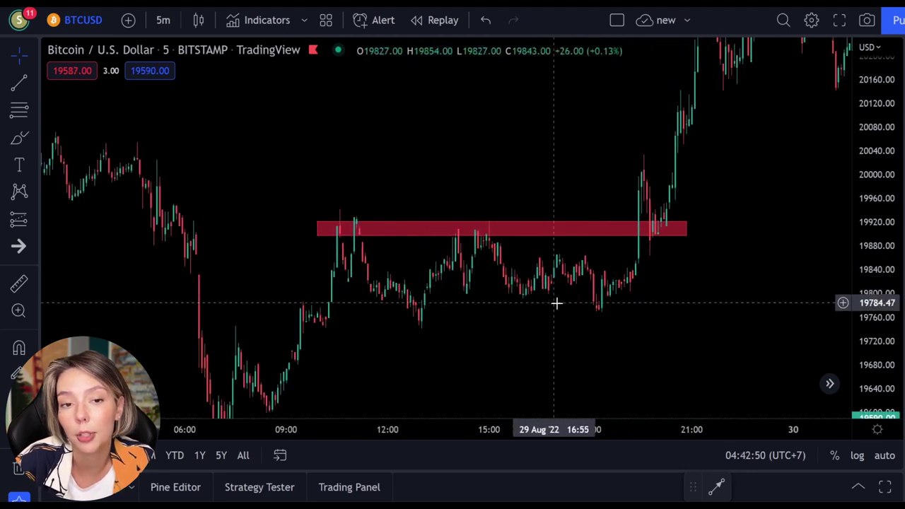
pyautogui.scroll(2, 545, 309)
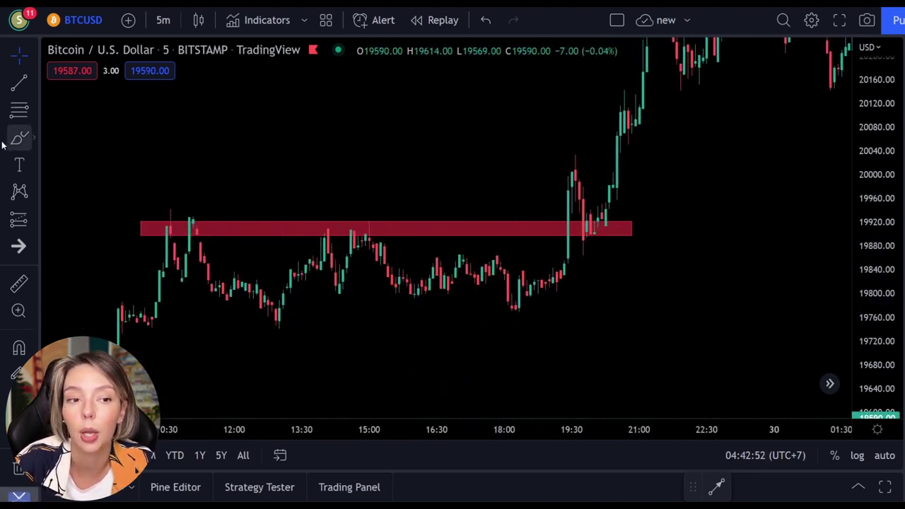
pyautogui.moveTo(500, 160); pyautogui.dragTo(418, 170)
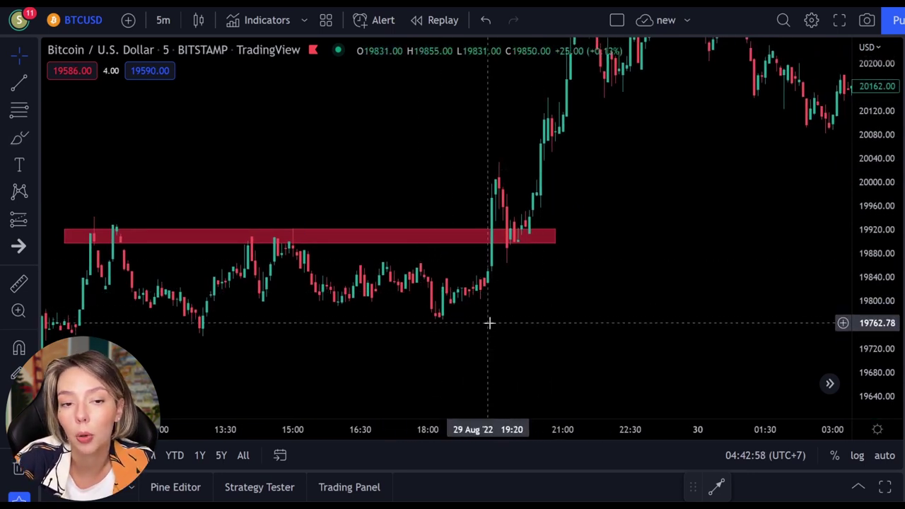
pyautogui.scroll(3, 531, 294)
pyautogui.hscroll(-3, 483, 307)
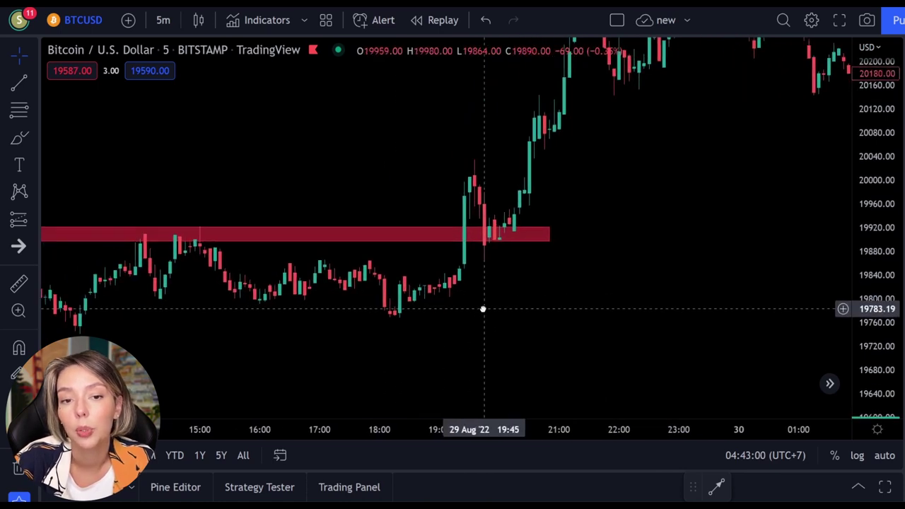
pyautogui.moveTo(896, 318); pyautogui.dragTo(883, 283)
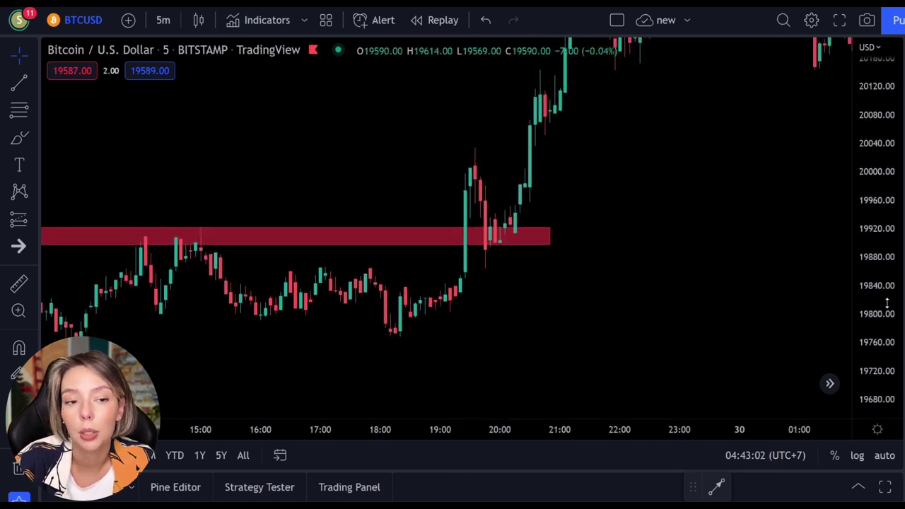
pyautogui.moveTo(742, 252); pyautogui.dragTo(723, 269)
pyautogui.click(23, 138)
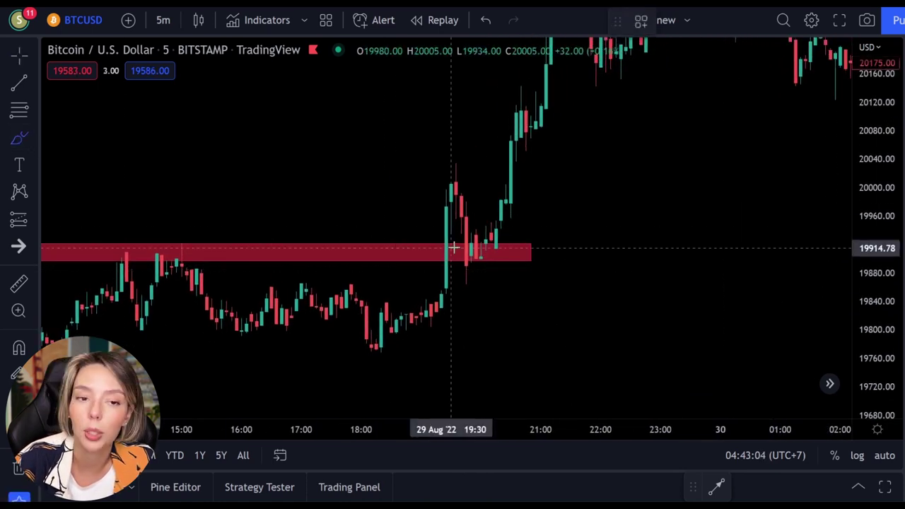
pyautogui.moveTo(497, 246)
pyautogui.mouseDown()
pyautogui.moveTo(503, 274)
pyautogui.moveTo(486, 238)
pyautogui.mouseUp()
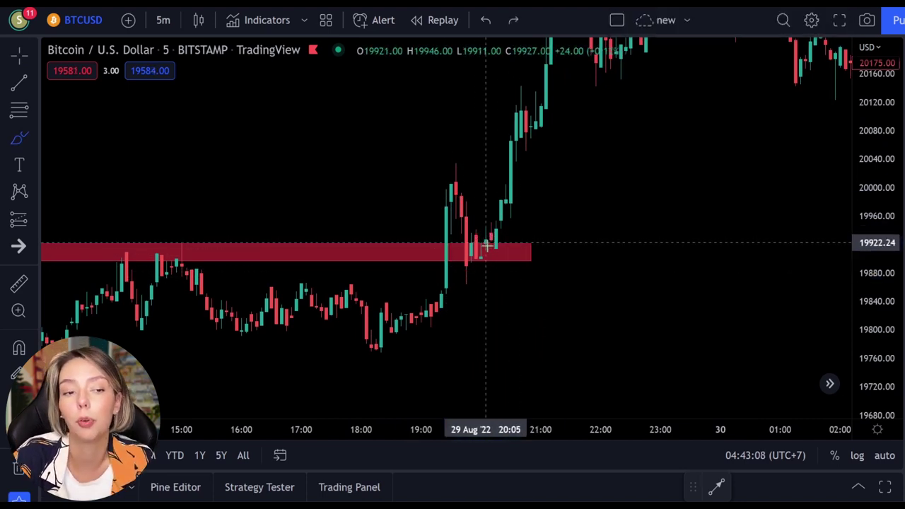
# Trace the breakout rising above the zone and the pullback back toward it.
pyautogui.moveTo(423, 287)
pyautogui.mouseDown()
pyautogui.moveTo(432, 154)
pyautogui.moveTo(447, 187)
pyautogui.mouseUp()
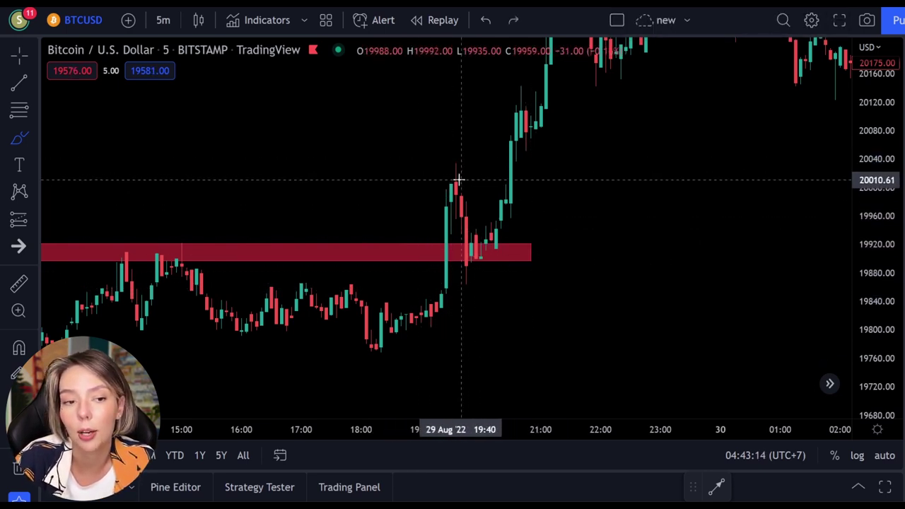
pyautogui.moveTo(459, 180); pyautogui.dragTo(512, 283)
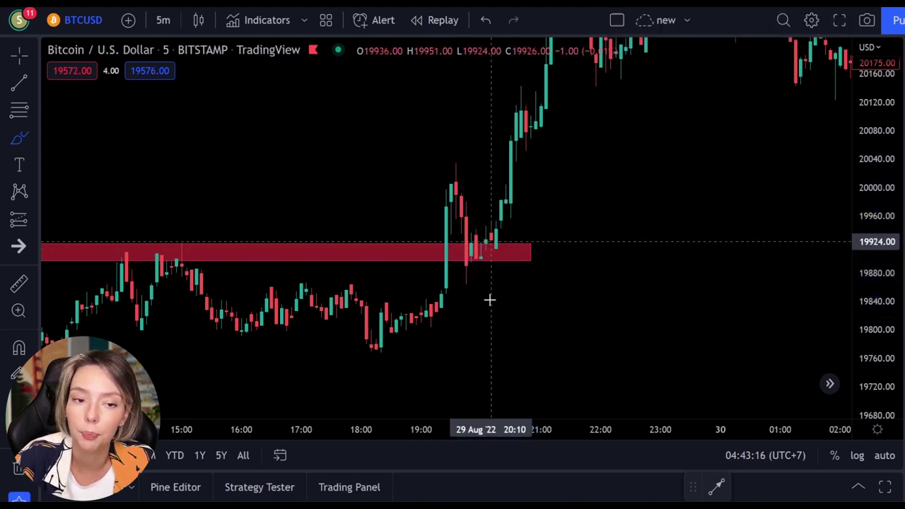
pyautogui.moveTo(466, 261); pyautogui.dragTo(481, 256)
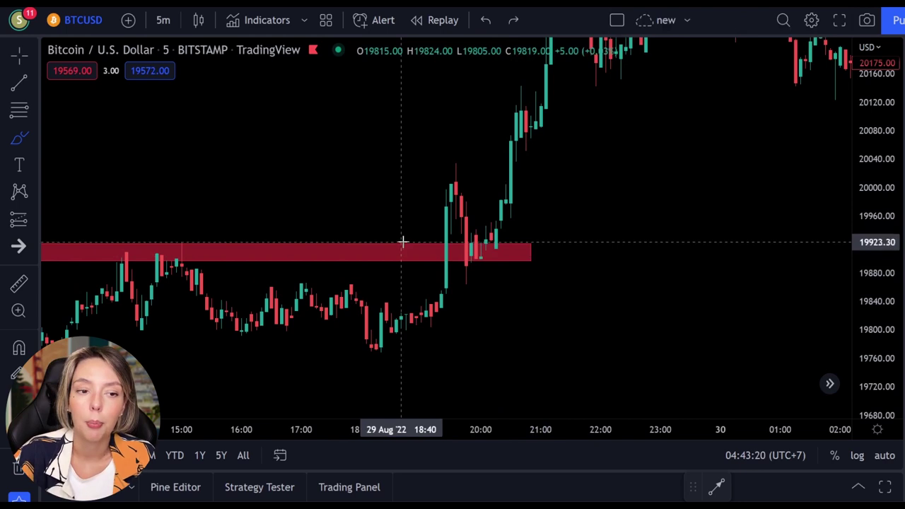
# Add red arcs along the zone, an upward arrow, a dip-and-recover trace, and a short mark.
pyautogui.moveTo(403, 242); pyautogui.dragTo(414, 276)
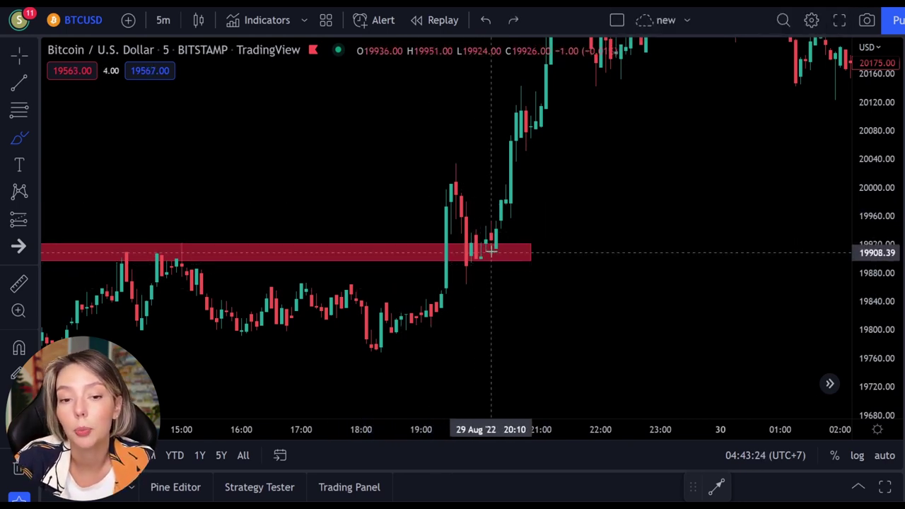
pyautogui.moveTo(491, 251); pyautogui.dragTo(473, 290)
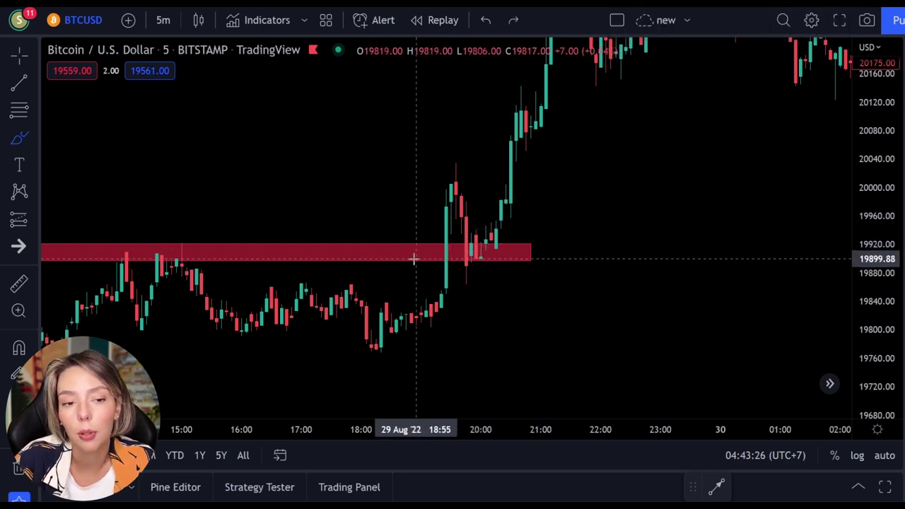
pyautogui.moveTo(414, 283); pyautogui.dragTo(441, 174)
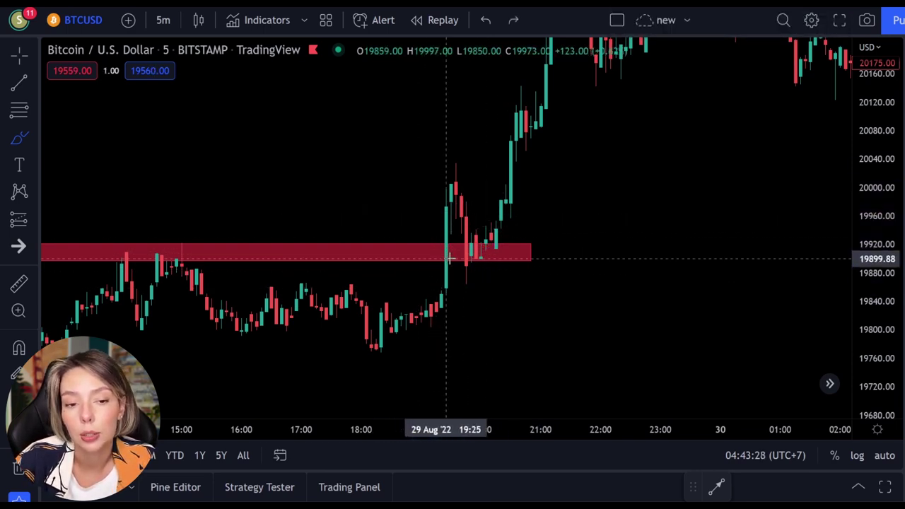
pyautogui.moveTo(461, 211); pyautogui.dragTo(475, 233)
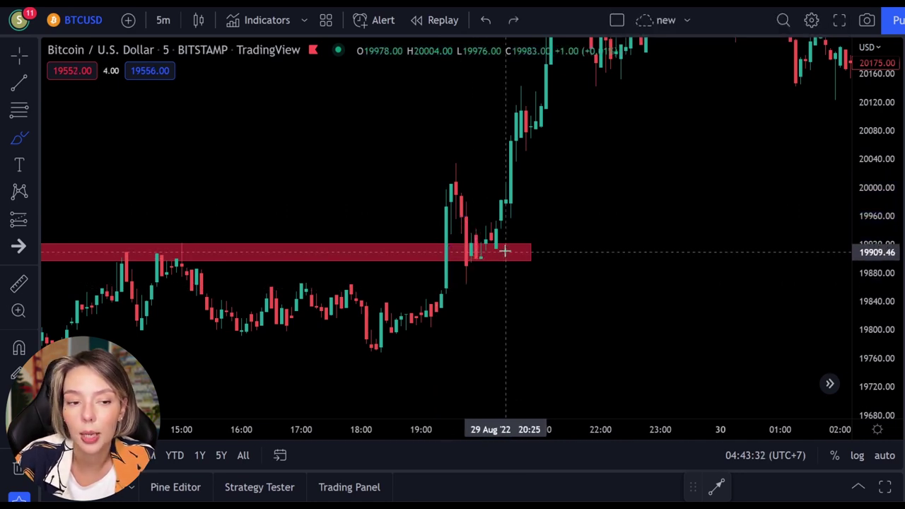
pyautogui.moveTo(505, 252); pyautogui.dragTo(492, 240)
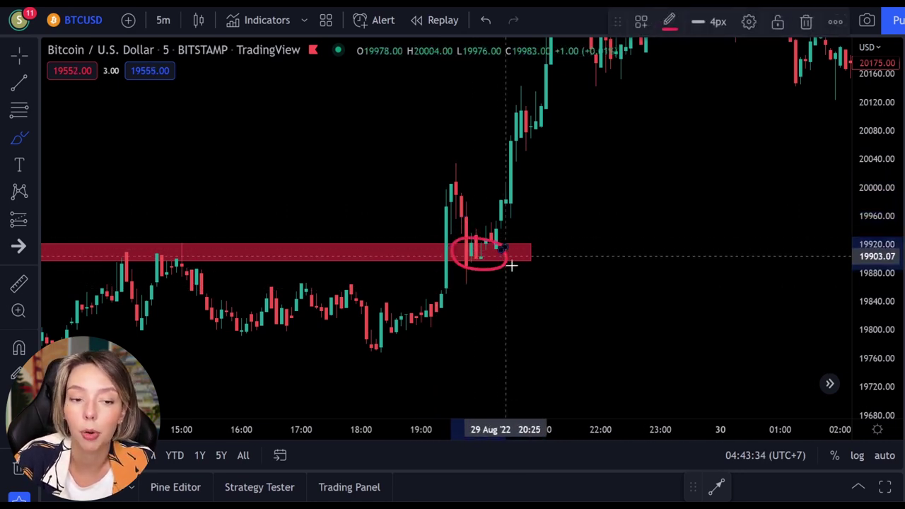